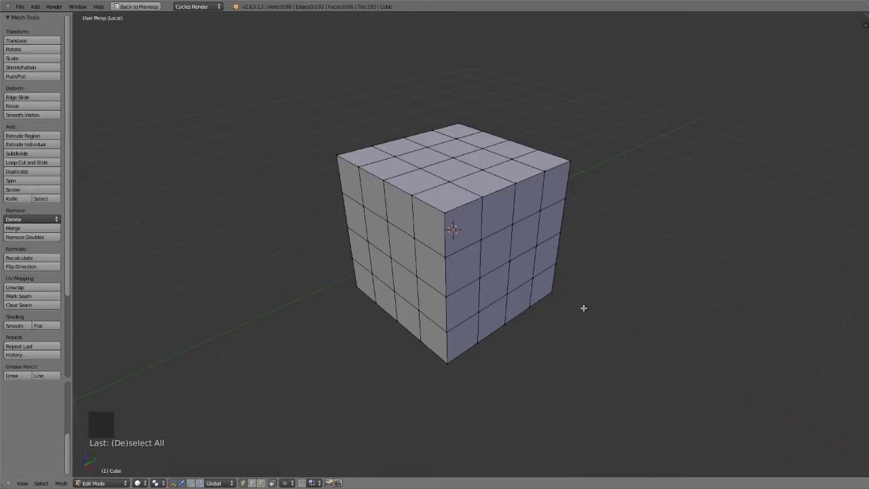
# Make an open two-segment knife cut across the top and side faces at the cube's near top corner, and undo it
pyautogui.click(46, 414)
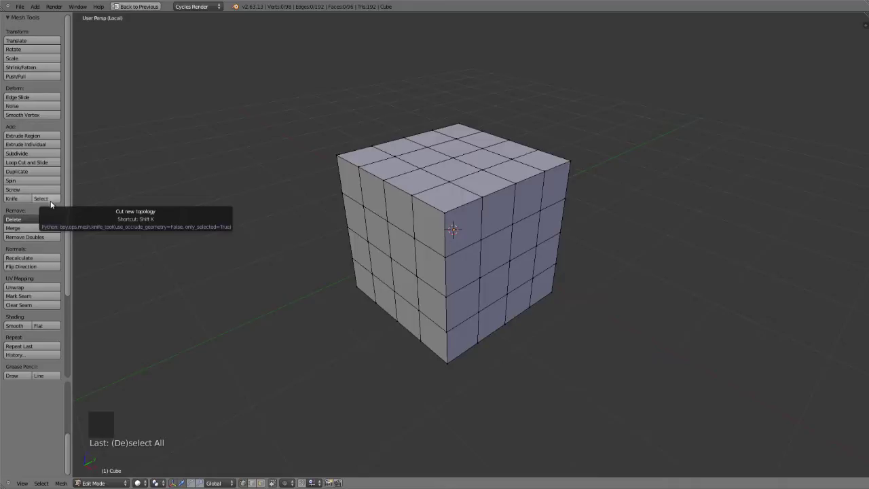
pyautogui.scroll(4, 388, 210)
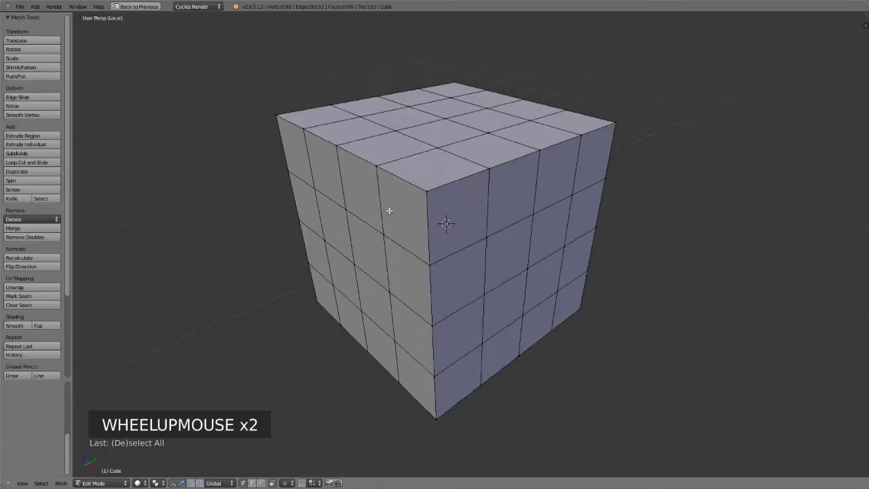
pyautogui.moveTo(401, 272); pyautogui.dragTo(405, 276, button='middle')
pyautogui.press('k')
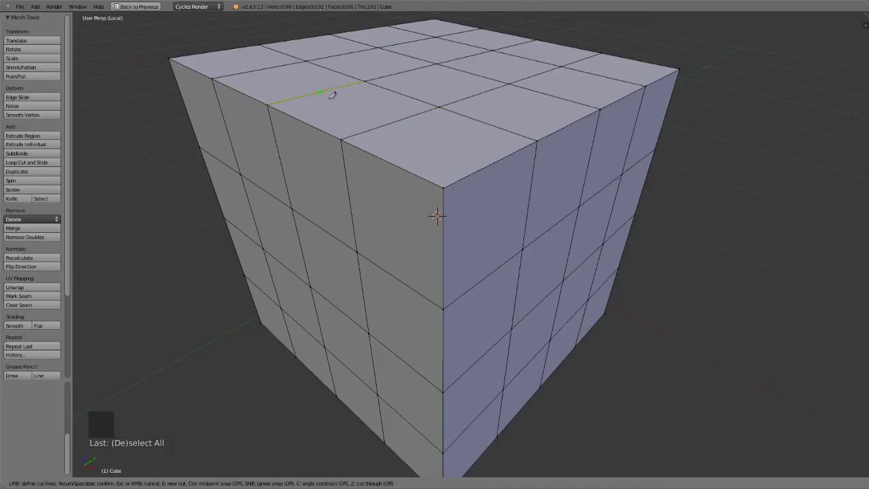
pyautogui.moveTo(325, 364); pyautogui.dragTo(496, 391, button='middle')
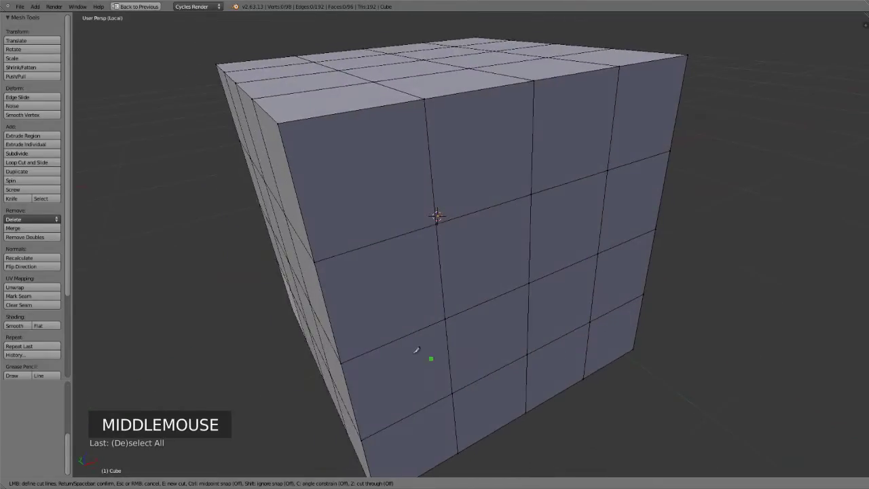
pyautogui.moveTo(373, 317); pyautogui.dragTo(372, 336, button='middle')
pyautogui.moveTo(347, 283); pyautogui.dragTo(405, 217, button='middle')
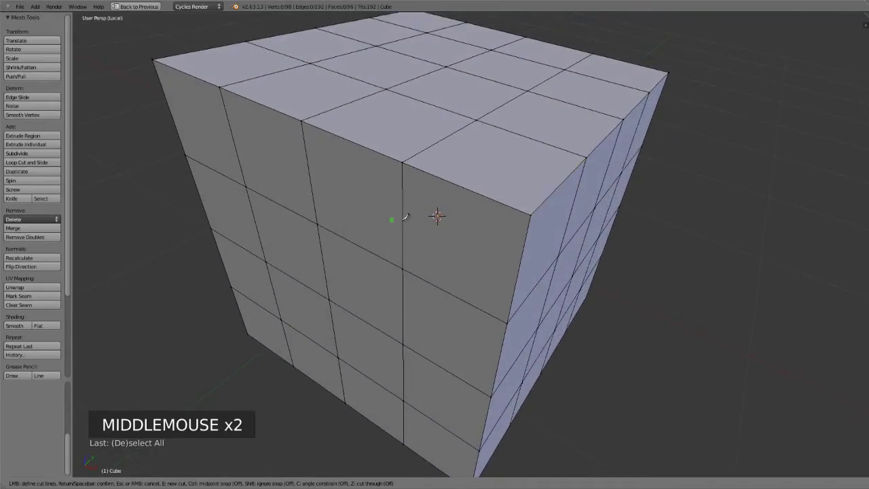
pyautogui.click(452, 181)
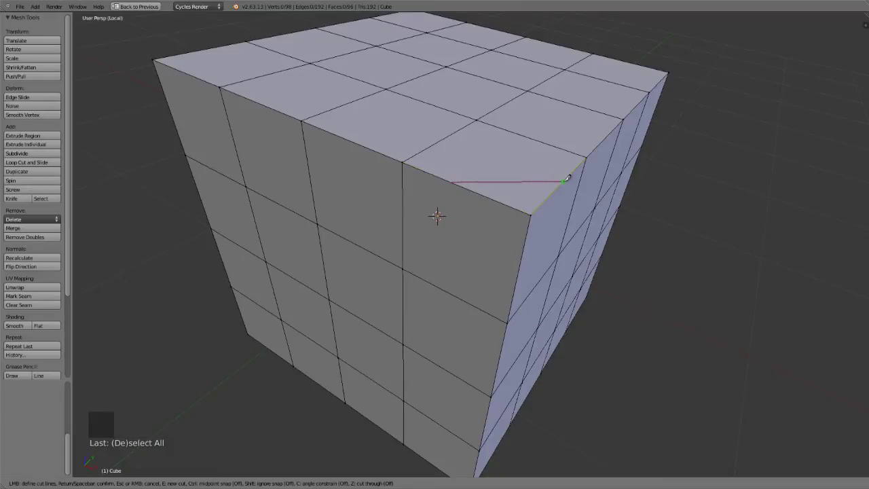
pyautogui.click(564, 180)
pyautogui.click(537, 286)
pyautogui.moveTo(537, 286)
pyautogui.mouseDown(button='middle')
pyautogui.moveTo(444, 305)
pyautogui.moveTo(520, 283)
pyautogui.mouseUp(button='middle')
pyautogui.press('Return')
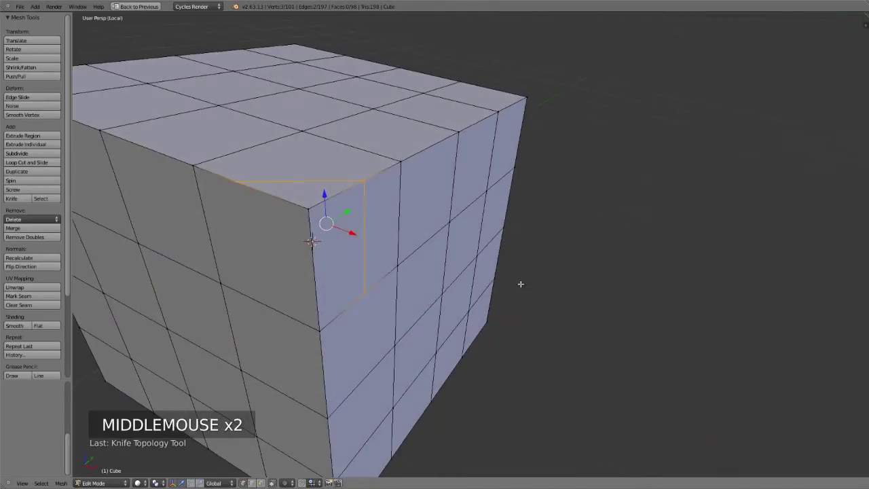
pyautogui.scroll(8, 40, 408)
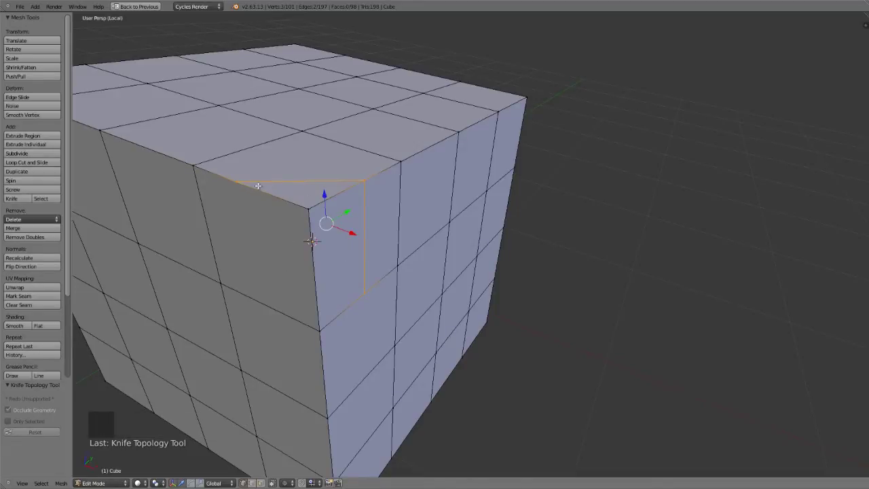
pyautogui.hotkey('ctrl', 'z')
# Knife-cut a small closed triangle around the cube's near top corner, crossing its three adjoining edges
pyautogui.press('k')
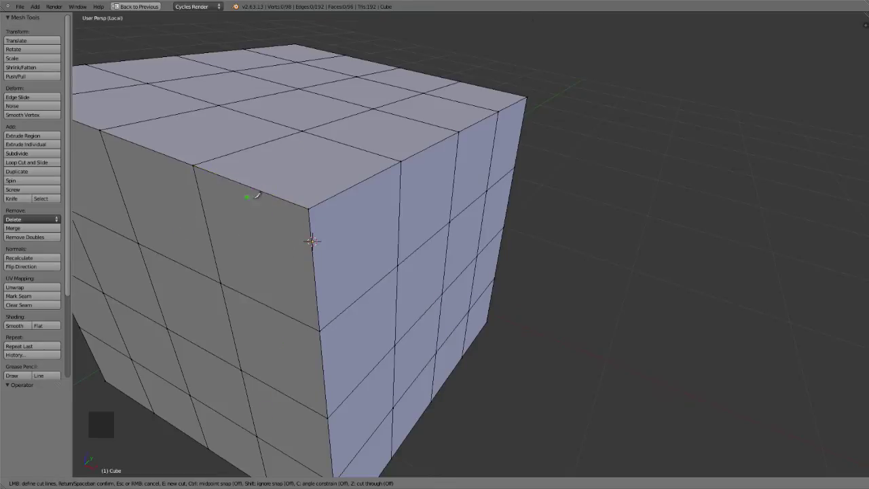
pyautogui.keyDown('shift'); pyautogui.moveTo(310, 238); pyautogui.dragTo(348, 256, button='middle'); pyautogui.keyUp('shift')
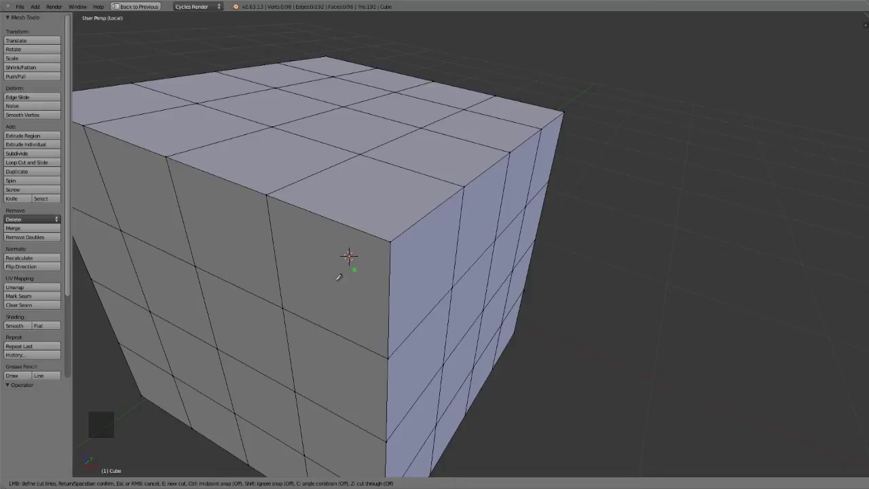
pyautogui.click(362, 230)
pyautogui.click(389, 276)
pyautogui.click(418, 221)
pyautogui.click(363, 229)
pyautogui.press('Return')
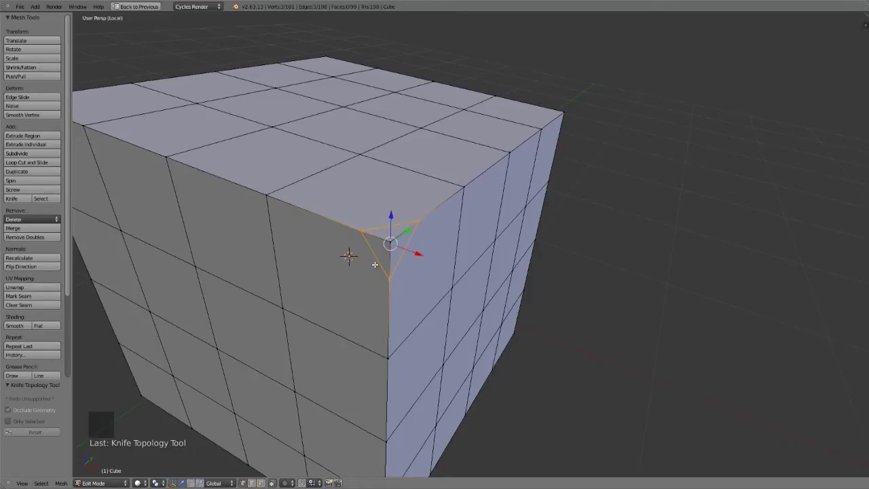
# Knife-cut from the corner triangle's side to the diagonally opposite grid vertex on one side face, and undo both corner cuts
pyautogui.press('k')
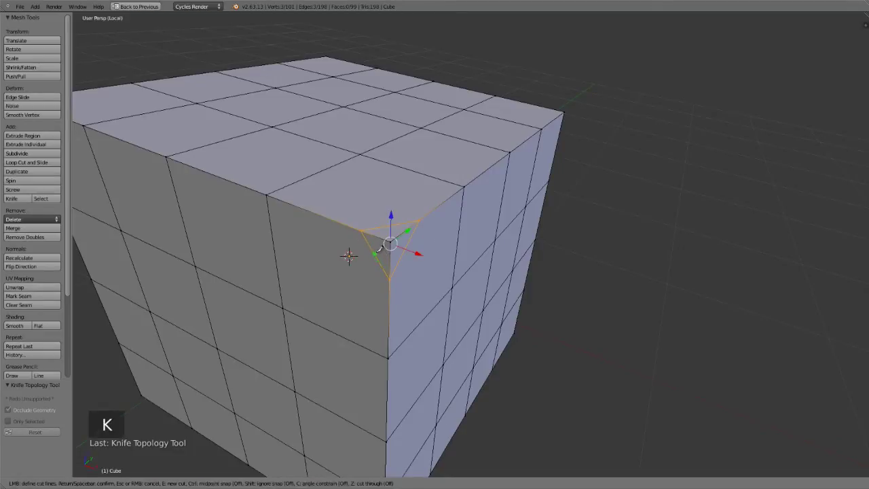
pyautogui.click(375, 252)
pyautogui.click(283, 307)
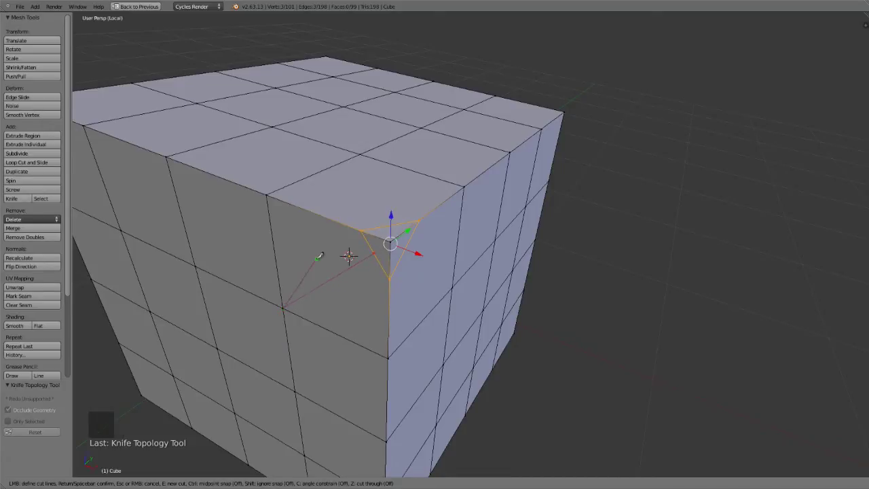
pyautogui.press('Return')
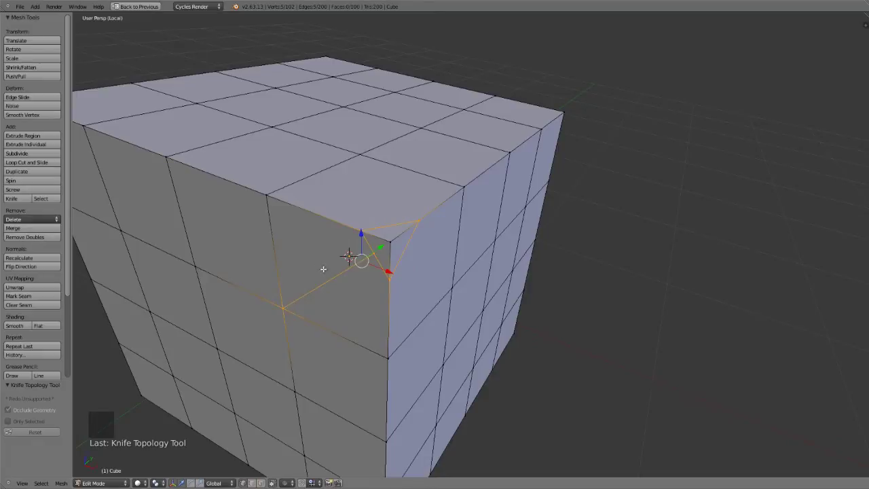
pyautogui.moveTo(323, 269); pyautogui.dragTo(385, 251, button='middle')
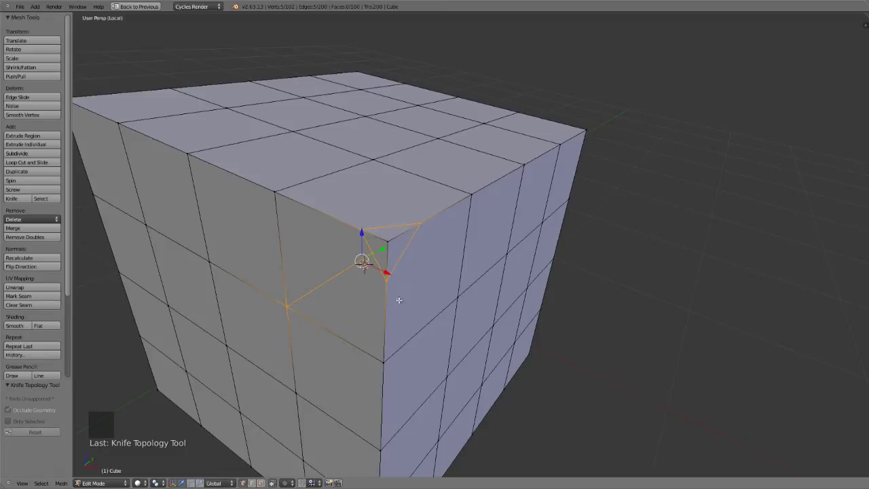
pyautogui.hotkey('ctrl', 'z')
pyautogui.hotkey('ctrl', 'z')
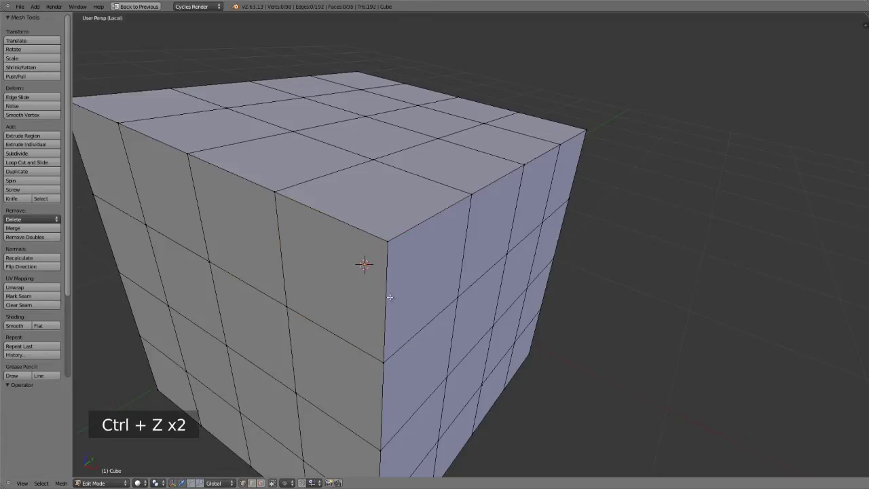
# Use Knife to outline a closed triangle around the cube's near top corner through points on its three adjoining edges
pyautogui.press('k')
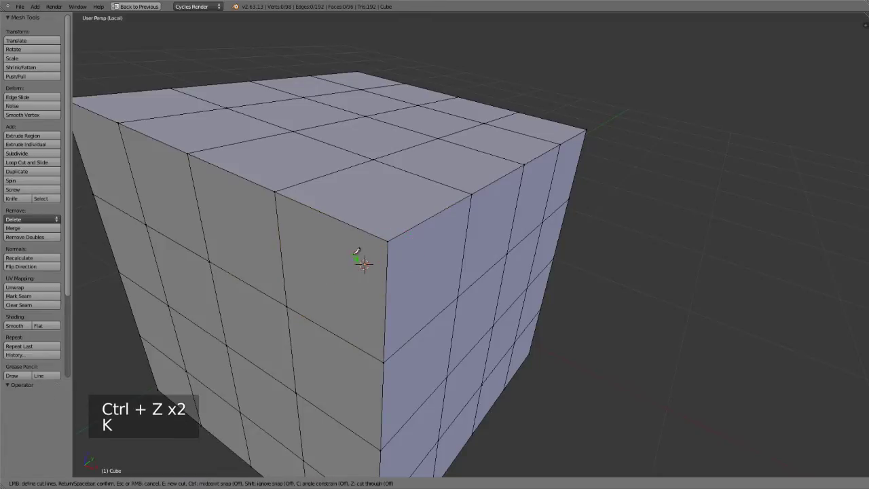
pyautogui.click(333, 217)
pyautogui.click(427, 219)
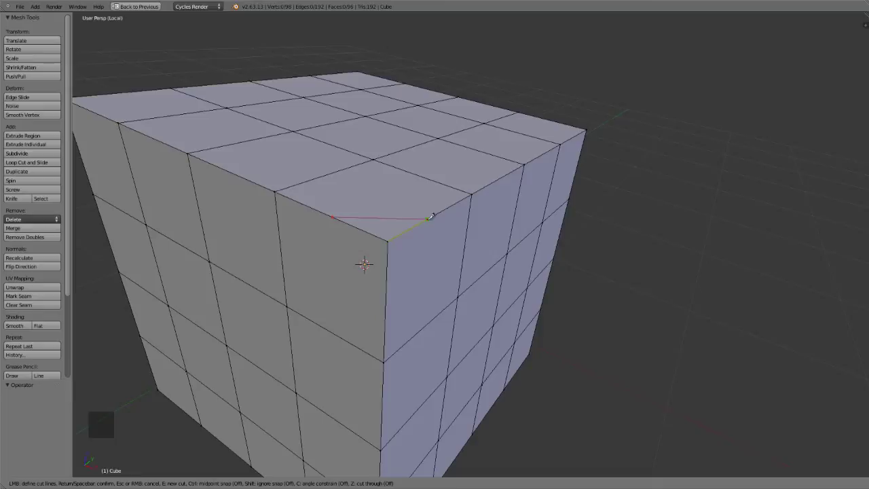
pyautogui.click(385, 299)
pyautogui.click(332, 217)
# Add three separate knife cuts linking each corner face's inner grid vertex to the triangle's side, apply them and deselect all
pyautogui.press('e')
pyautogui.click(288, 306)
pyautogui.click(360, 262)
pyautogui.click(459, 294)
pyautogui.click(409, 256)
pyautogui.click(426, 220)
pyautogui.click(374, 161)
pyautogui.click(383, 217)
pyautogui.press('Return')
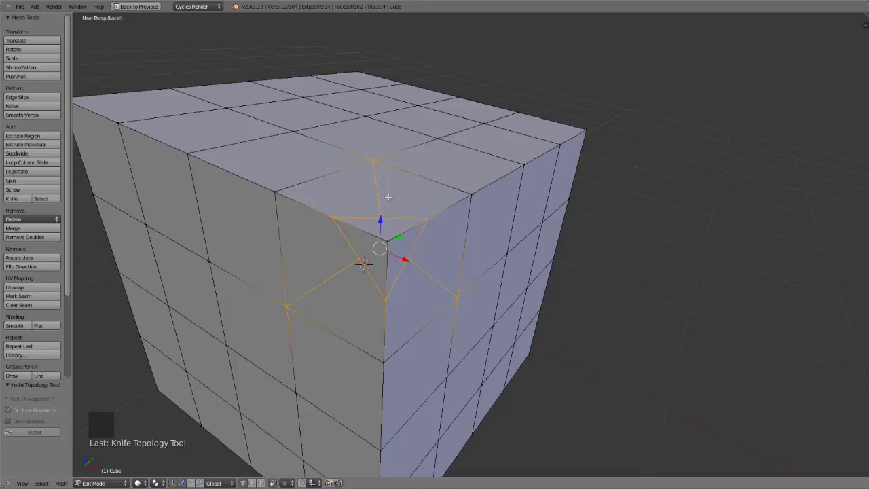
pyautogui.moveTo(417, 210); pyautogui.dragTo(459, 252, button='middle')
pyautogui.press('a')
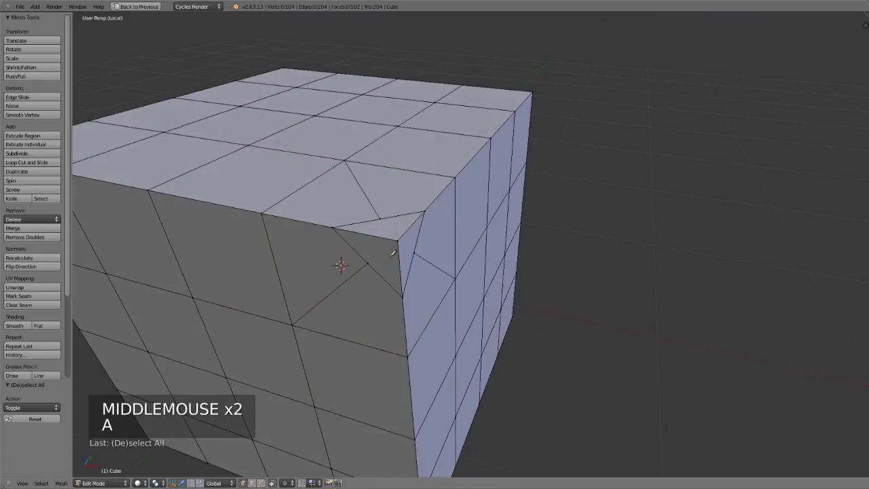
pyautogui.press('k')
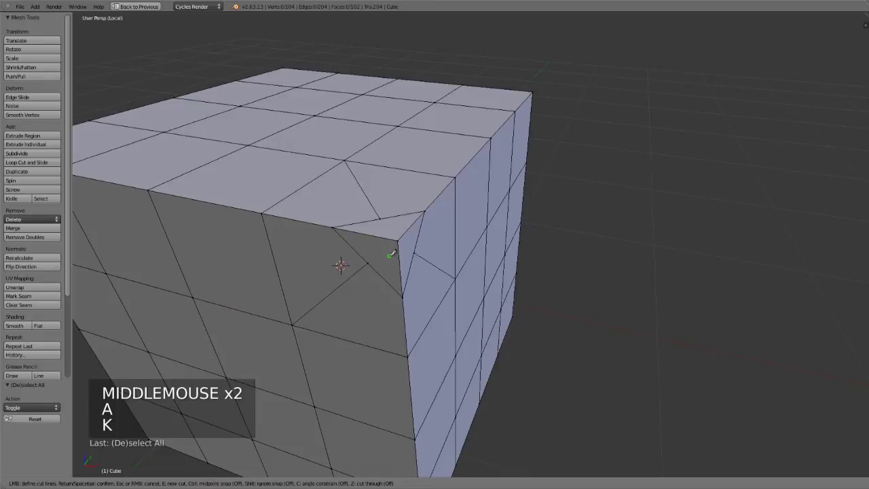
pyautogui.click(264, 213)
pyautogui.press('shift')
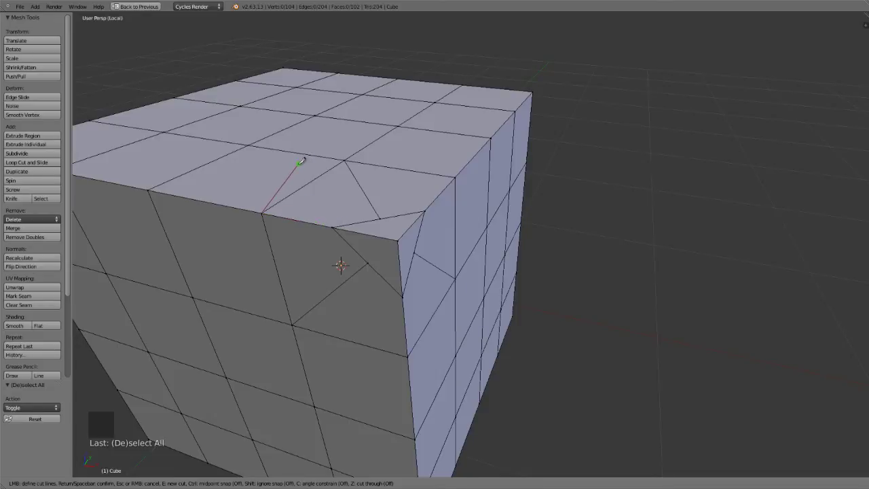
pyautogui.press('c')
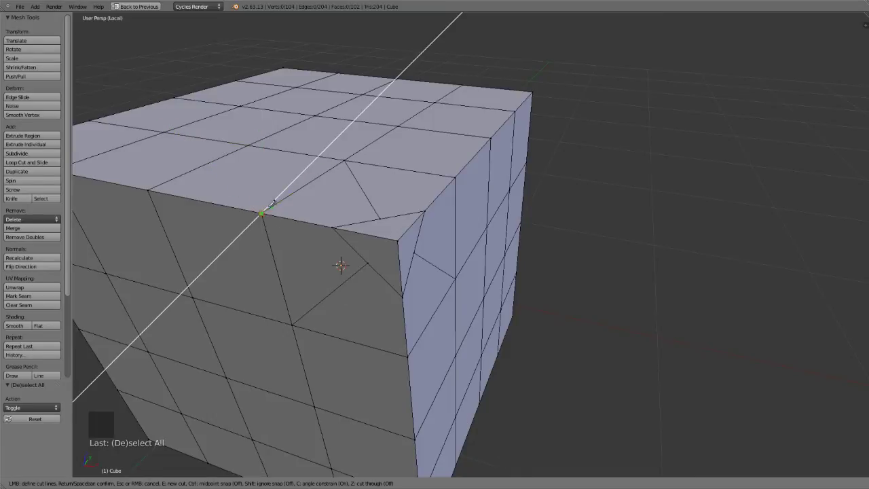
pyautogui.rightClick(316, 157)
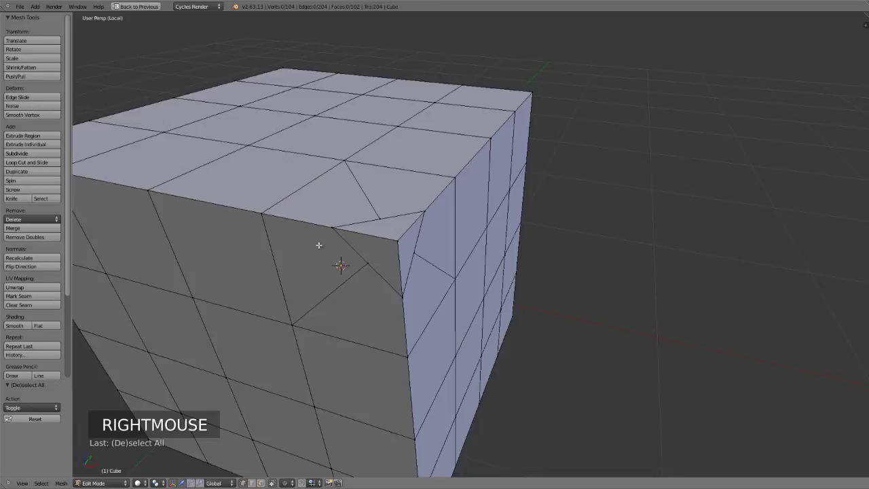
pyautogui.scroll(-2, 318, 245)
pyautogui.keyDown('shift'); pyautogui.moveTo(533, 241); pyautogui.dragTo(477, 264, button='middle'); pyautogui.keyUp('shift')
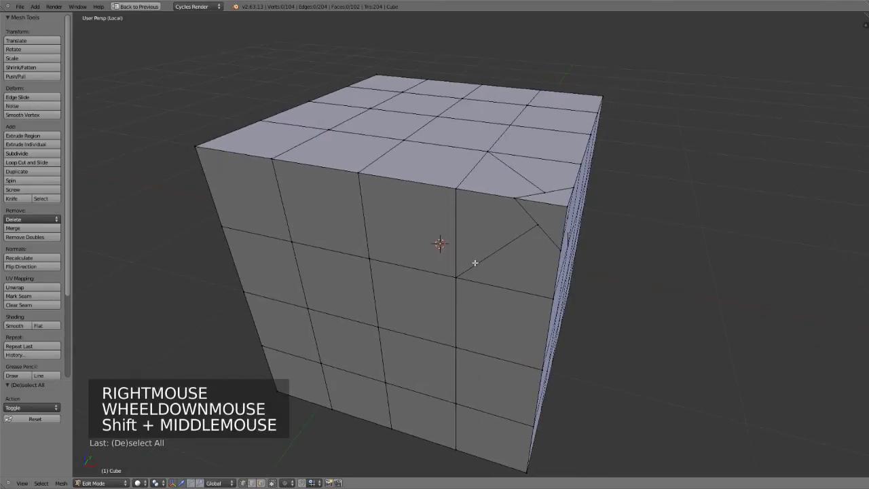
pyautogui.press('k')
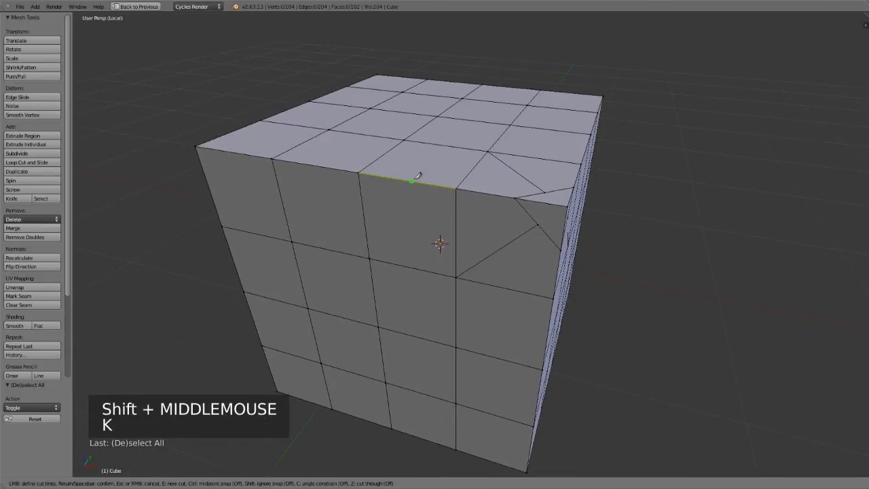
pyautogui.click(417, 177)
pyautogui.press('c')
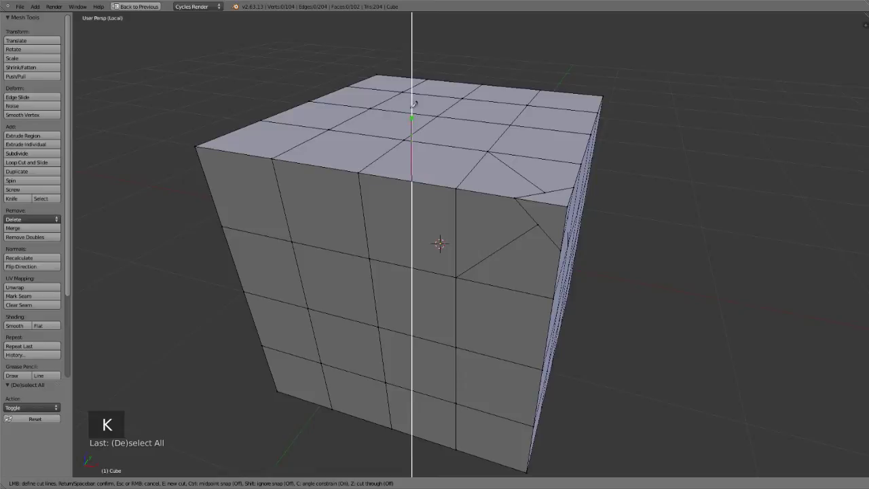
pyautogui.click(414, 178)
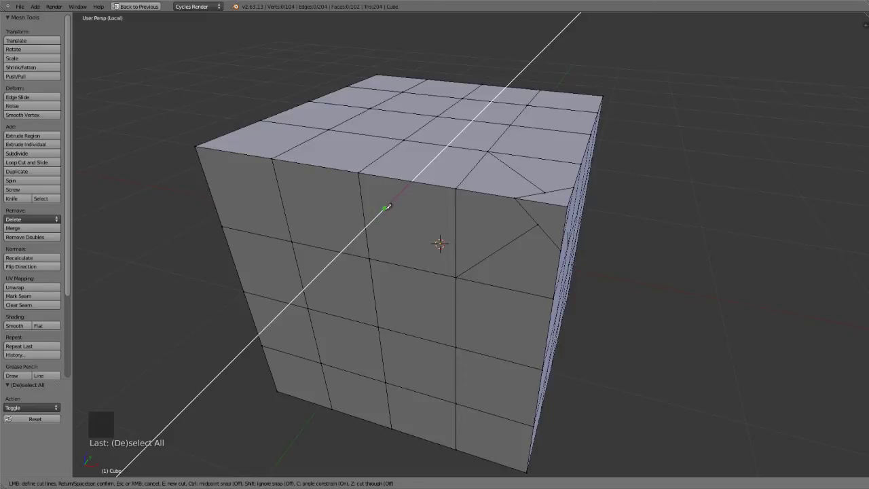
pyautogui.rightClick(370, 224)
# In front orthographic view, make an angle-constrained vertical knife cut through the top-row face of the third column, and deselect all
pyautogui.press('KP_1')
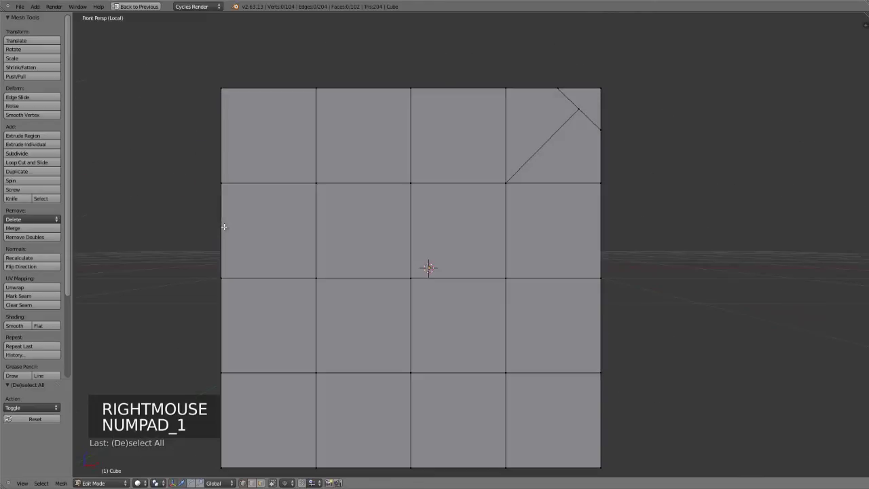
pyautogui.press('KP_5')
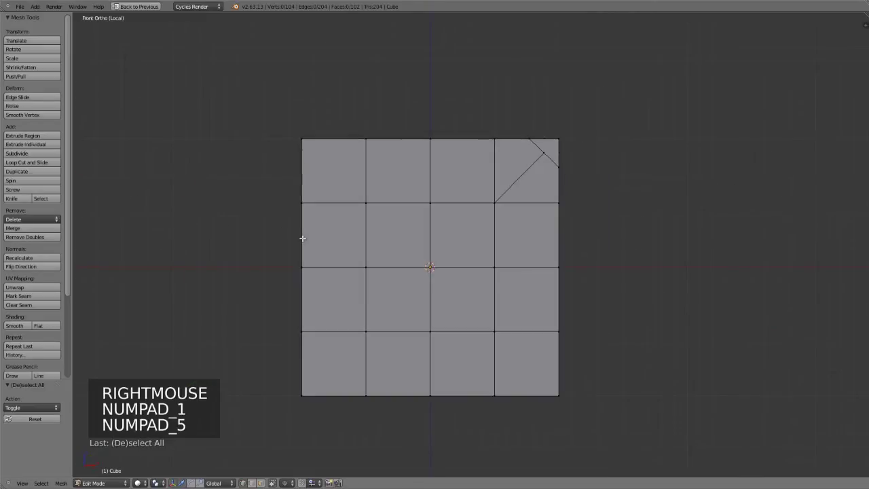
pyautogui.scroll(2, 302, 239)
pyautogui.keyDown('shift'); pyautogui.moveTo(316, 252); pyautogui.dragTo(335, 208, button='middle'); pyautogui.keyUp('shift')
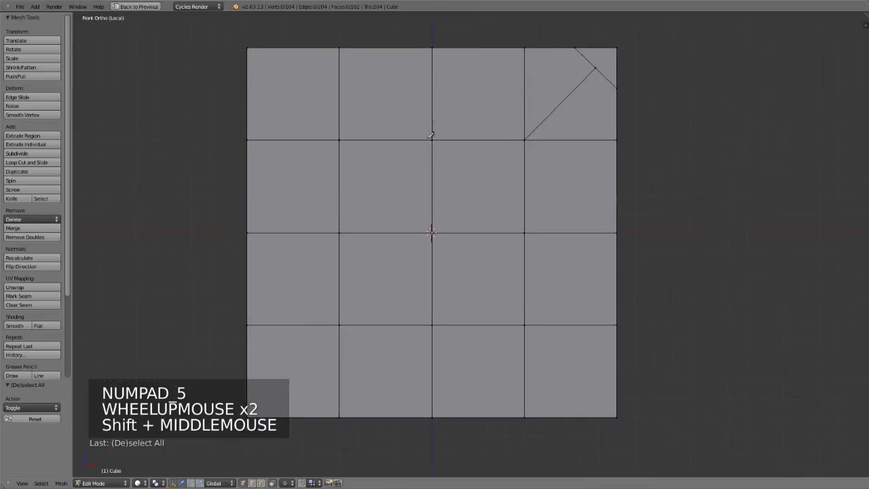
pyautogui.press('k')
pyautogui.click(480, 48)
pyautogui.press('c')
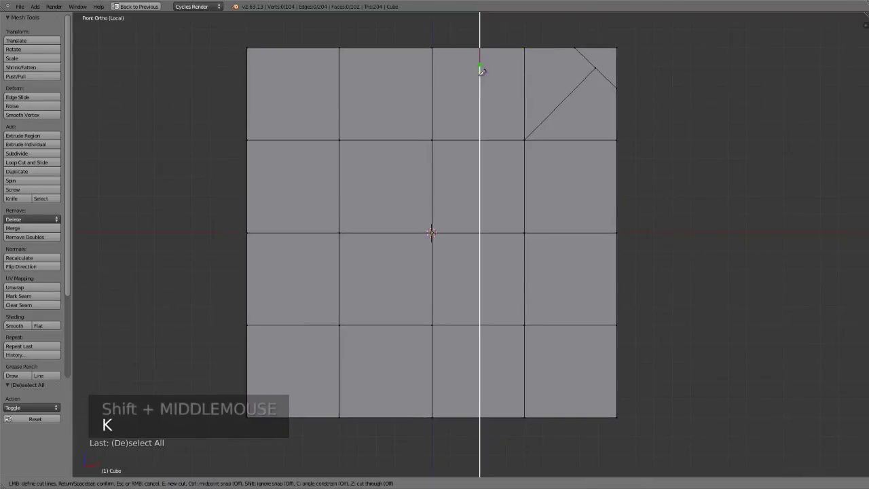
pyautogui.click(480, 140)
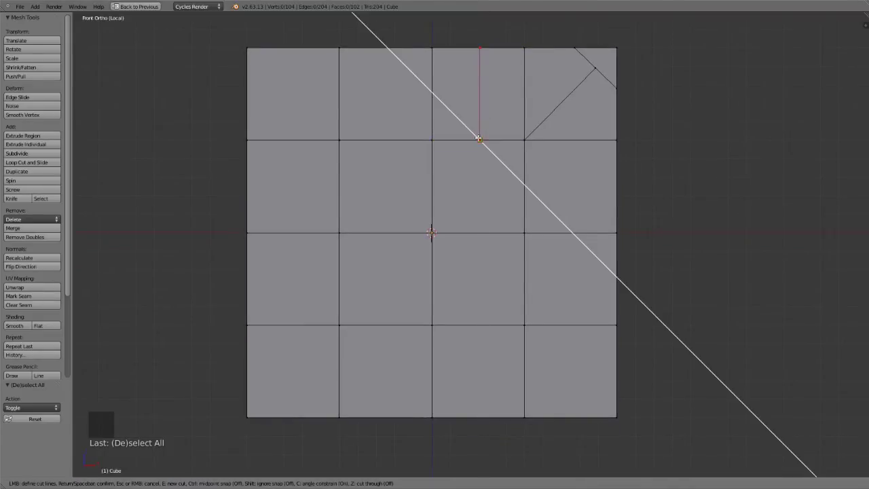
pyautogui.press('Return')
pyautogui.moveTo(448, 292); pyautogui.dragTo(398, 256, button='middle')
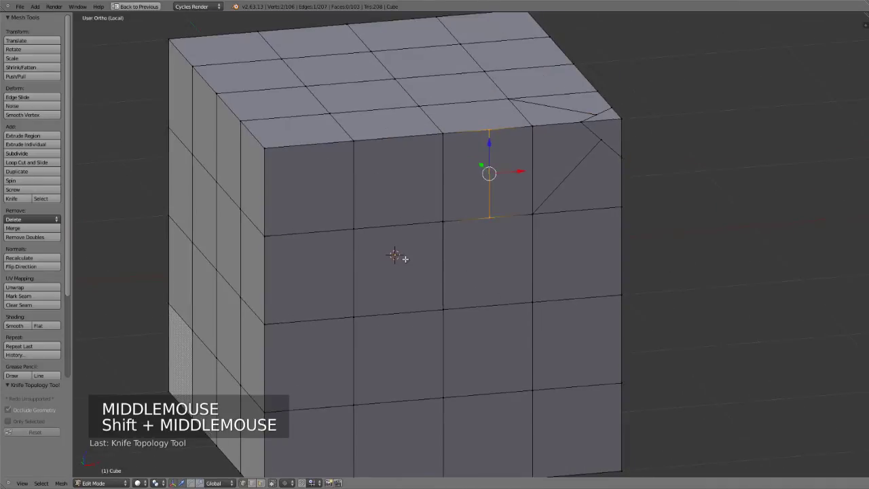
pyautogui.press('a')
# In wireframe right orthographic view, knife-cut vertically from the cube's top edge to its bottom edge through the second column, and undo it
pyautogui.scroll(-3, 359, 262)
pyautogui.press('z')
pyautogui.press('KP_3')
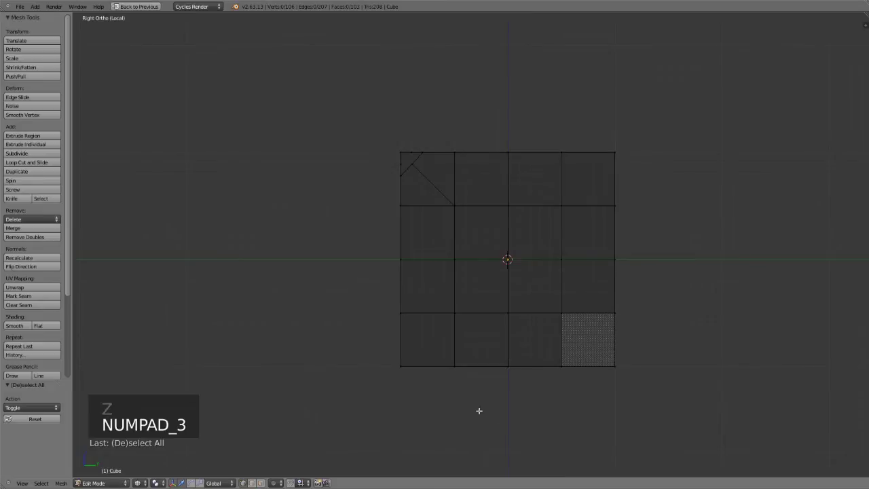
pyautogui.keyDown('shift'); pyautogui.moveTo(479, 410); pyautogui.dragTo(401, 364, button='middle'); pyautogui.keyUp('shift')
pyautogui.scroll(1, 423, 362)
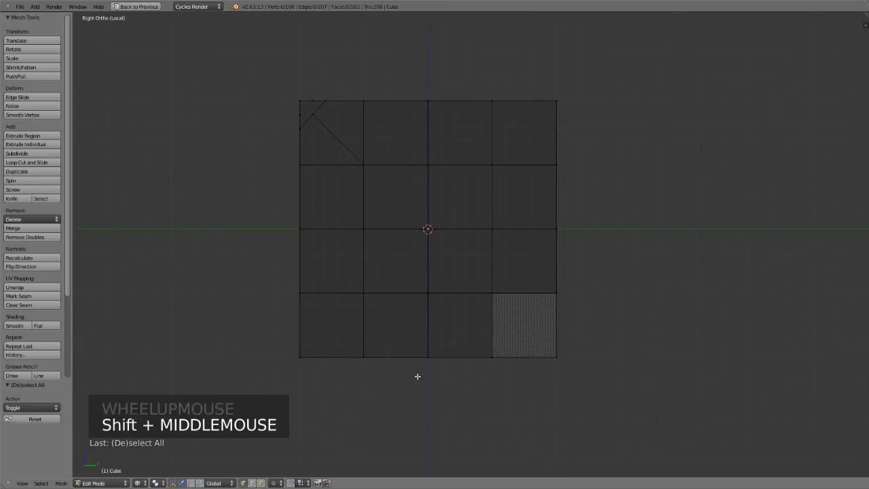
pyautogui.press('k')
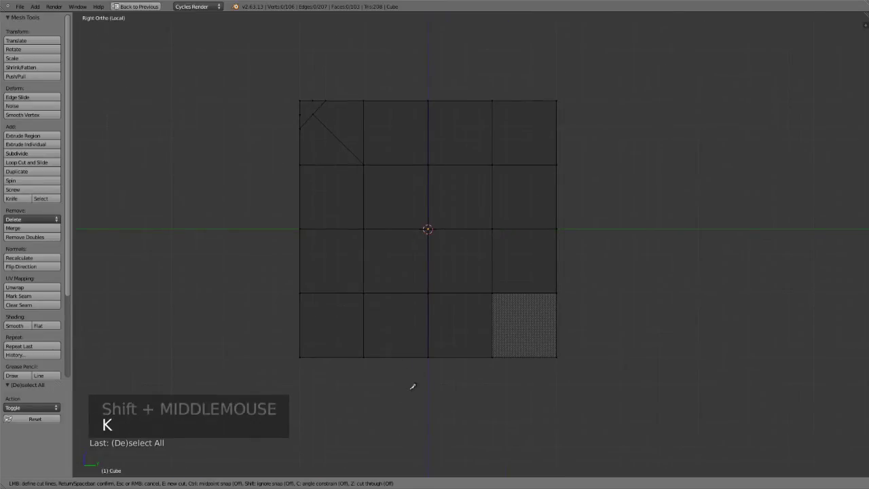
pyautogui.click(398, 101)
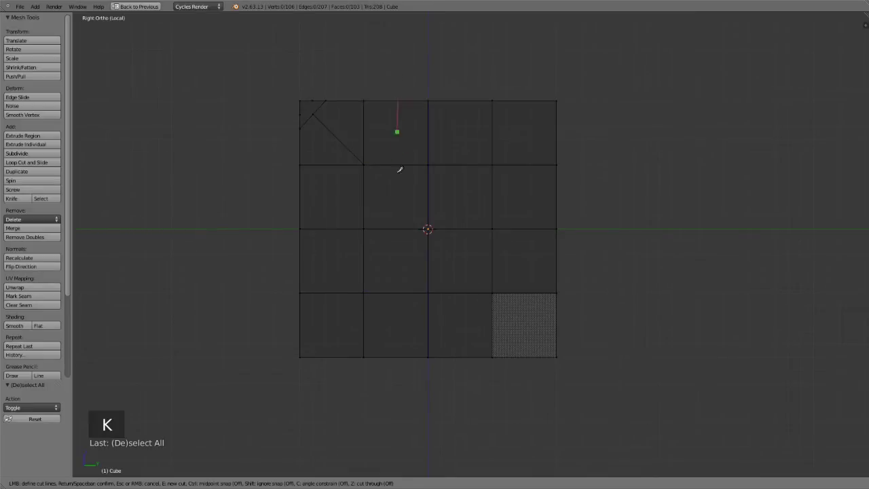
pyautogui.click(397, 355)
pyautogui.press('Return')
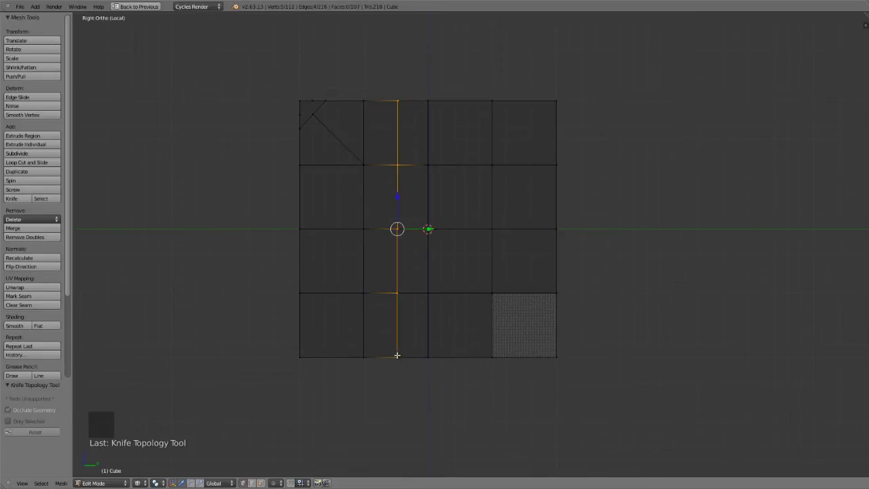
pyautogui.moveTo(493, 136); pyautogui.dragTo(446, 159, button='middle')
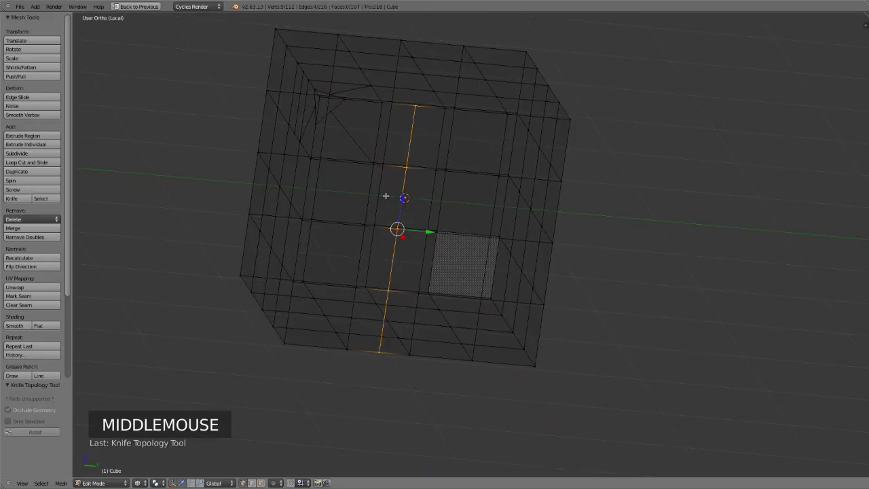
pyautogui.hotkey('ctrl', 'z')
# Repeat the vertical second-column knife cut in right orthographic view with cut through enabled, check it from an angle and undo it
pyautogui.press('KP_3')
pyautogui.press('k')
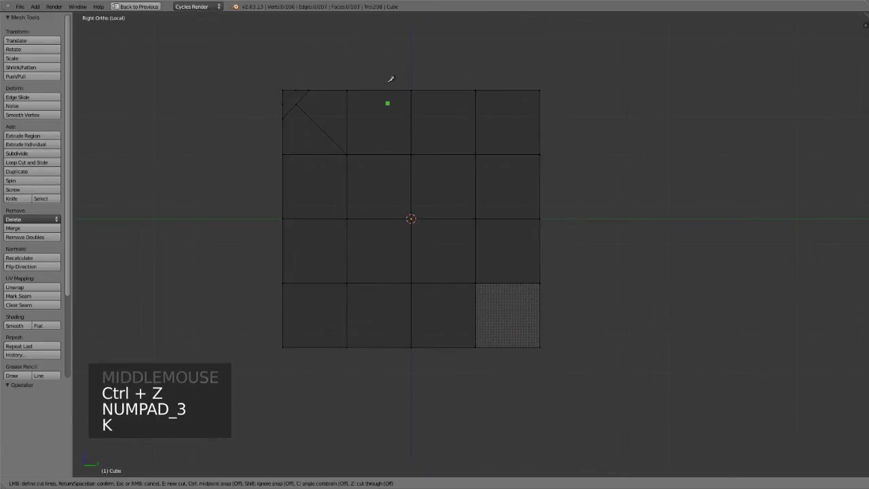
pyautogui.click(380, 90)
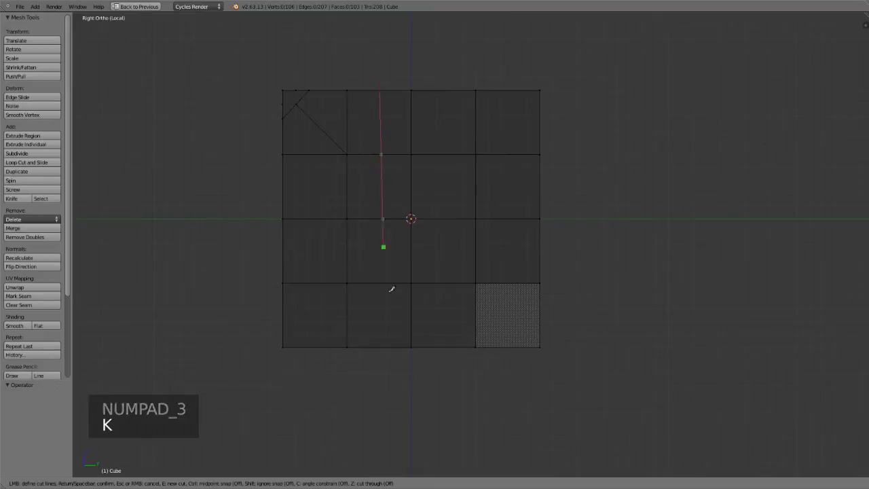
pyautogui.click(380, 347)
pyautogui.click(378, 346)
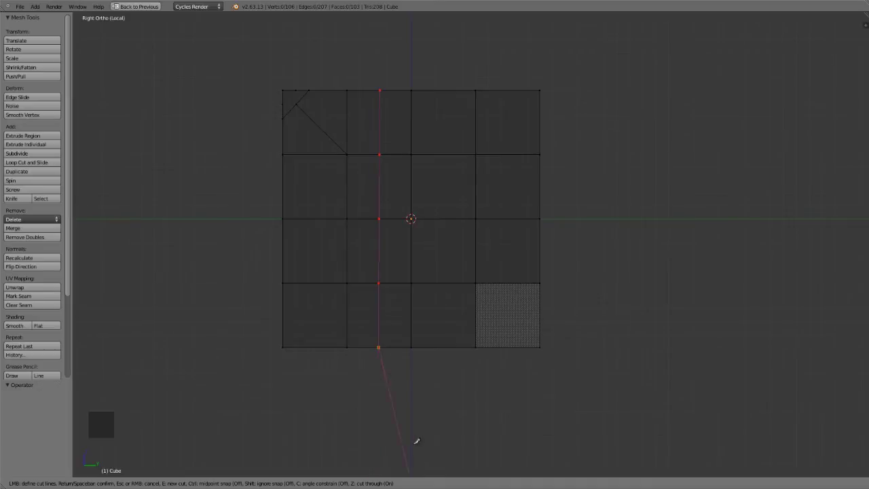
pyautogui.press('Return')
pyautogui.moveTo(385, 427); pyautogui.dragTo(491, 269, button='middle')
pyautogui.hotkey('ctrl', 'z')
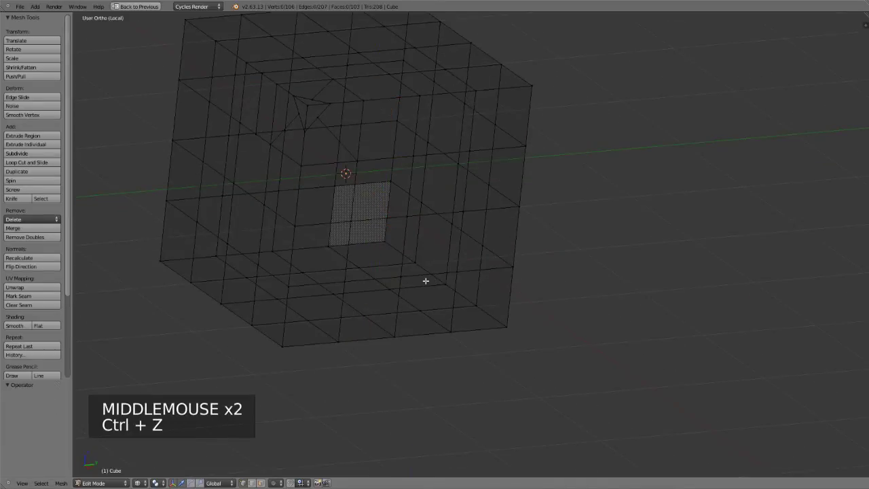
# With cut through off, knife-cut vertically through the second column from outside above the cube to outside below it, and undo the cut
pyautogui.press('KP_3')
pyautogui.keyDown('shift'); pyautogui.moveTo(388, 229); pyautogui.dragTo(387, 248, button='middle'); pyautogui.keyUp('shift')
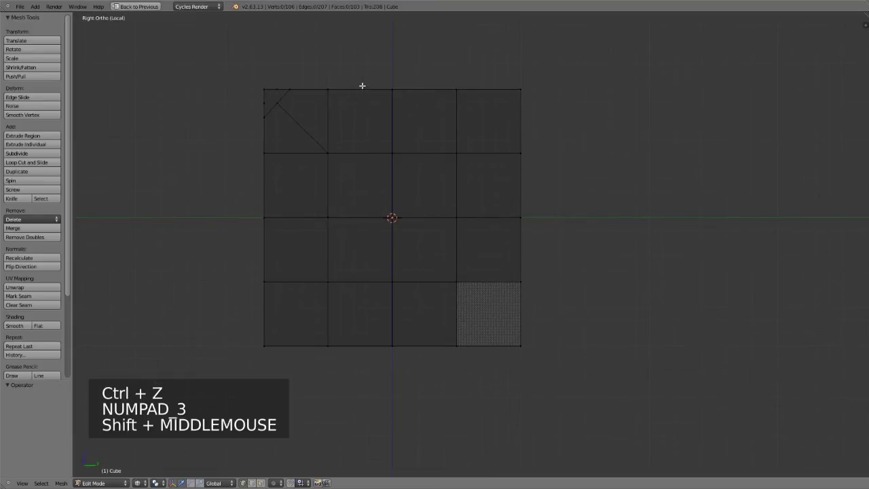
pyautogui.press('k')
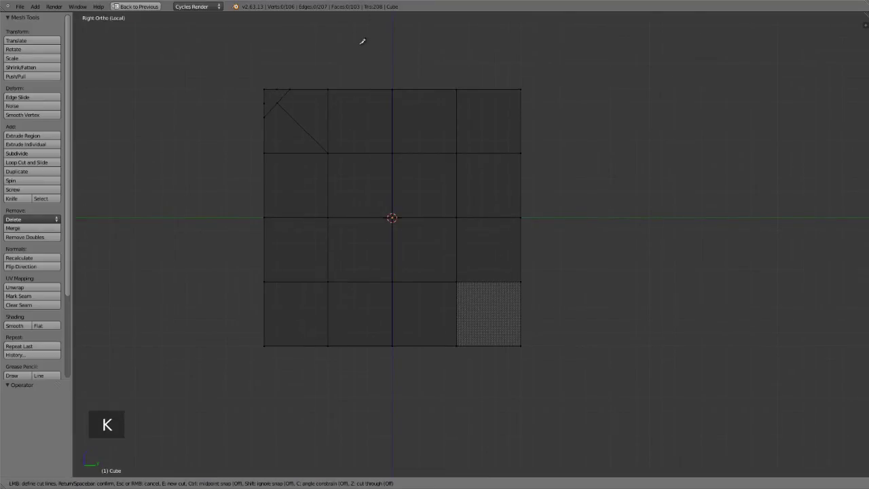
pyautogui.click(359, 43)
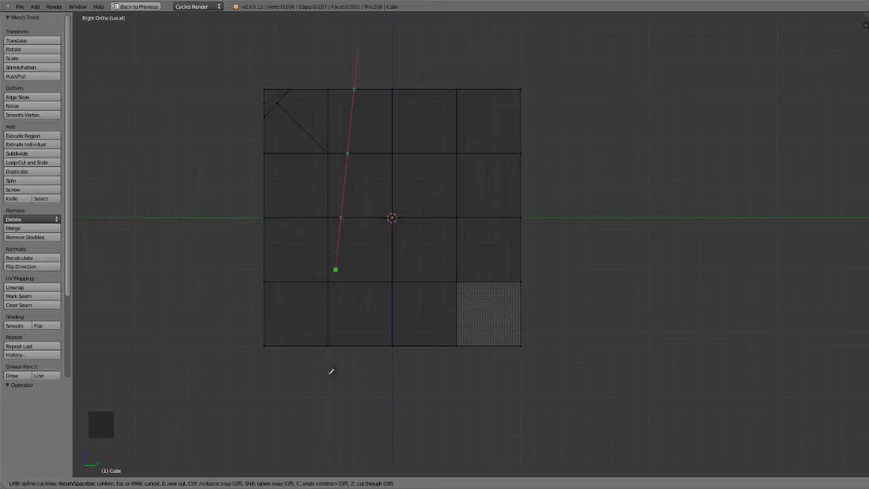
pyautogui.click(370, 405)
pyautogui.press('Return')
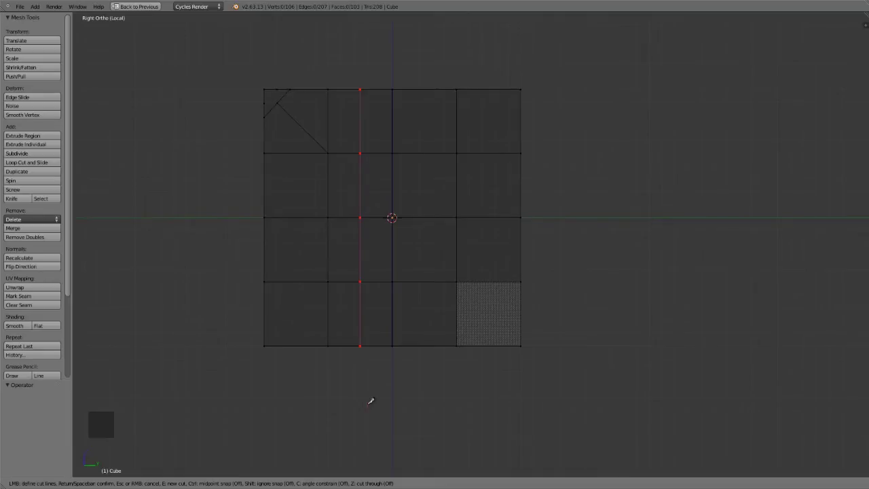
pyautogui.moveTo(367, 403); pyautogui.dragTo(440, 307, button='middle')
pyautogui.hotkey('ctrl', 'z')
# In right orthographic view, knife-cut the second column from above to below the cube with cut through on, and undo it
pyautogui.press('KP_3')
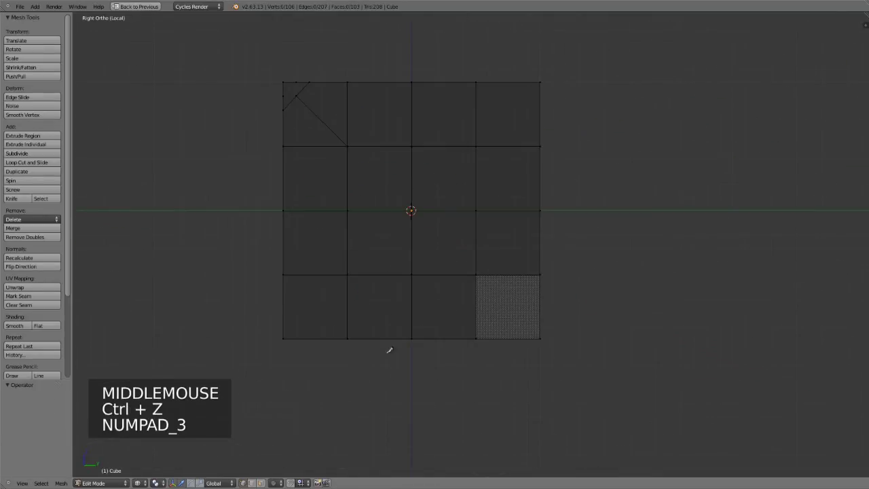
pyautogui.press('k')
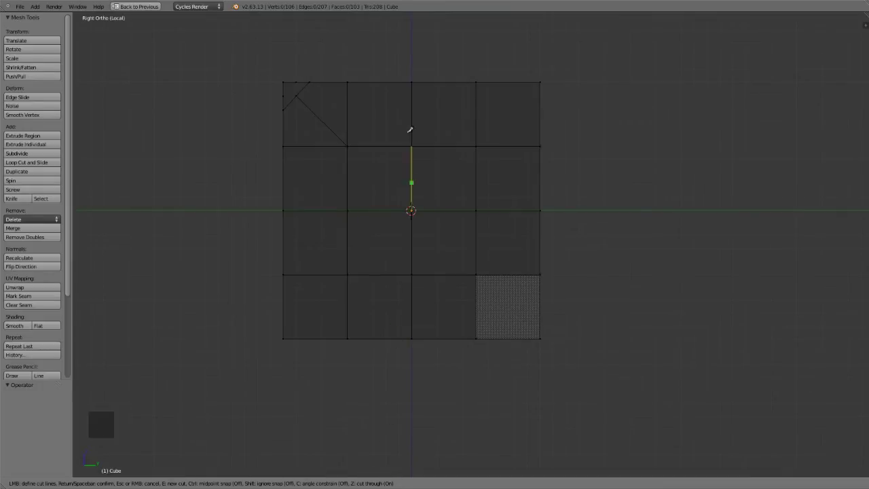
pyautogui.click(377, 32)
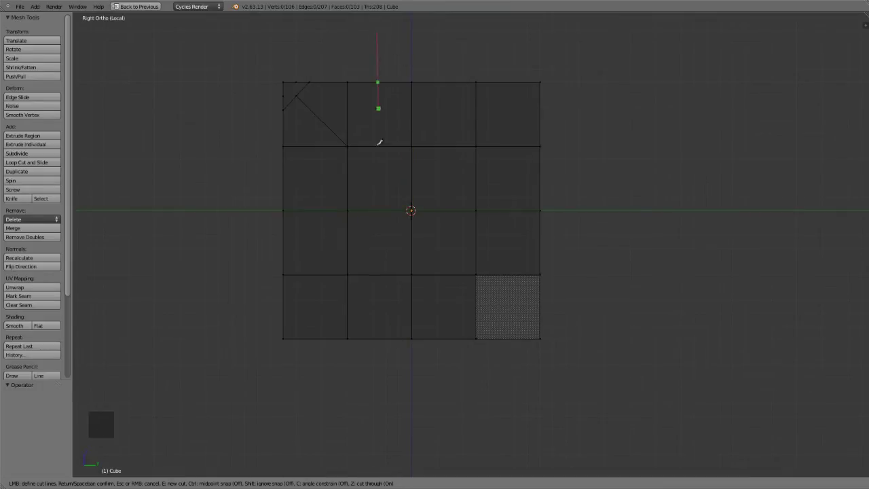
pyautogui.click(377, 421)
pyautogui.press('Return')
pyautogui.moveTo(330, 393); pyautogui.dragTo(478, 310, button='middle')
pyautogui.hotkey('ctrl', 'z')
# In solid shading, select the two-by-two face block at the right side's lower front corner plus the adjoining corner face on the front side
pyautogui.moveTo(349, 300); pyautogui.dragTo(448, 277, button='middle')
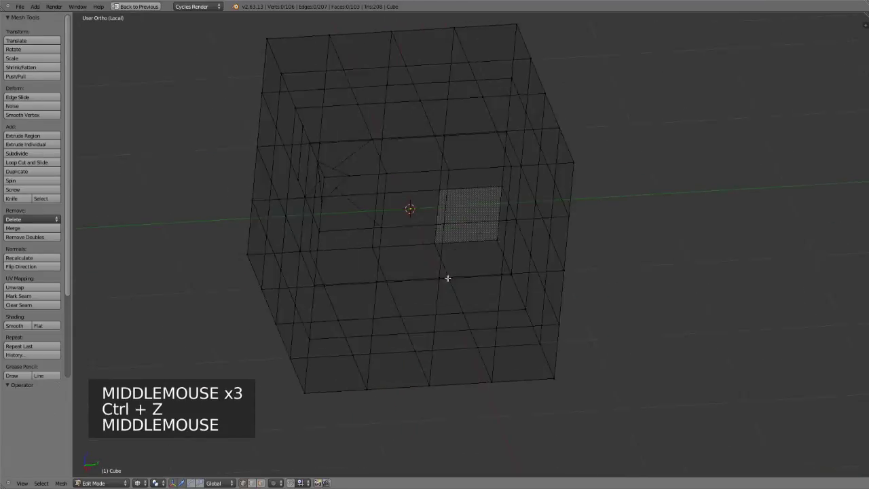
pyautogui.press('z')
pyautogui.press('b')
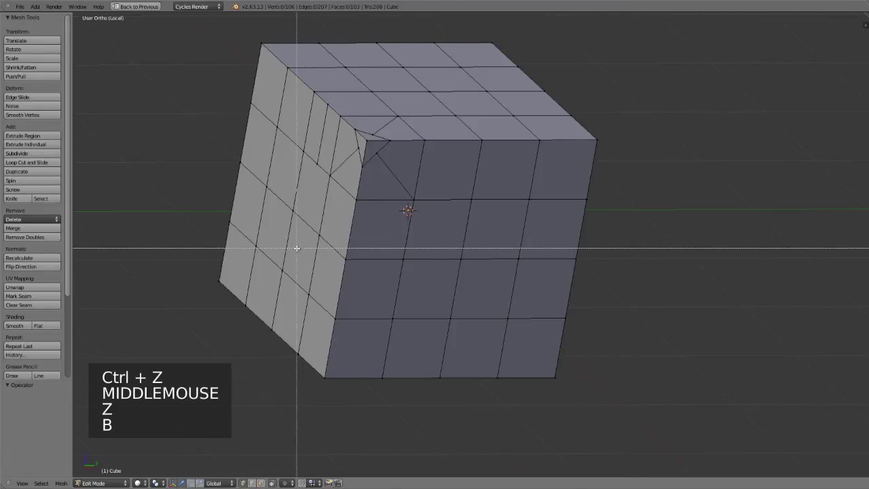
pyautogui.moveTo(305, 245); pyautogui.dragTo(449, 412)
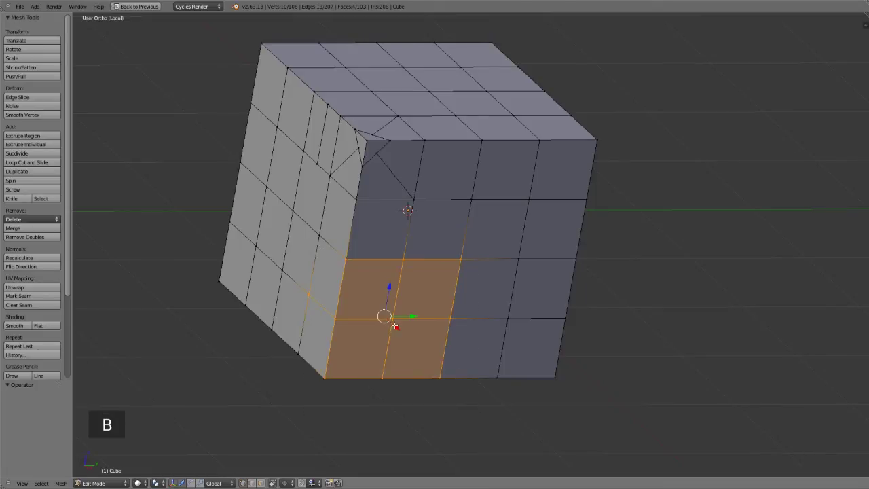
pyautogui.keyDown('shift'); pyautogui.rightClick(309, 290); pyautogui.keyUp('shift')
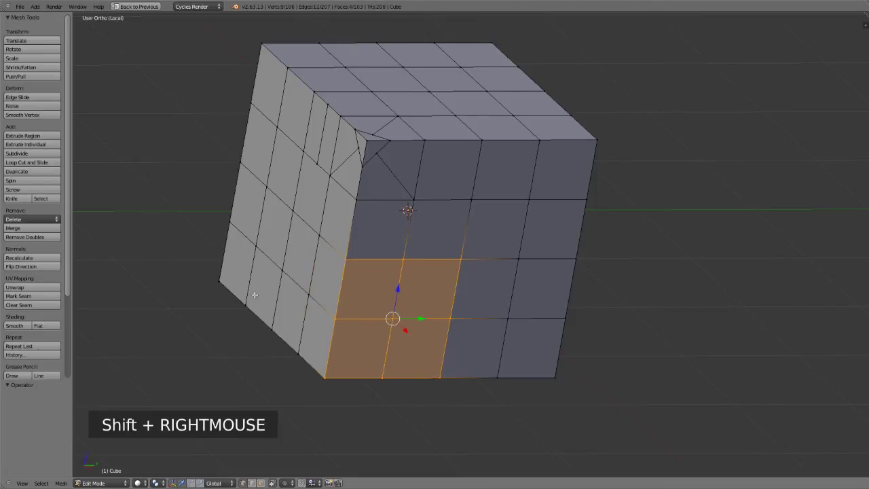
pyautogui.keyDown('shift'); pyautogui.rightClick(306, 296); pyautogui.keyUp('shift')
pyautogui.keyDown('shift'); pyautogui.rightClick(292, 349); pyautogui.keyUp('shift')
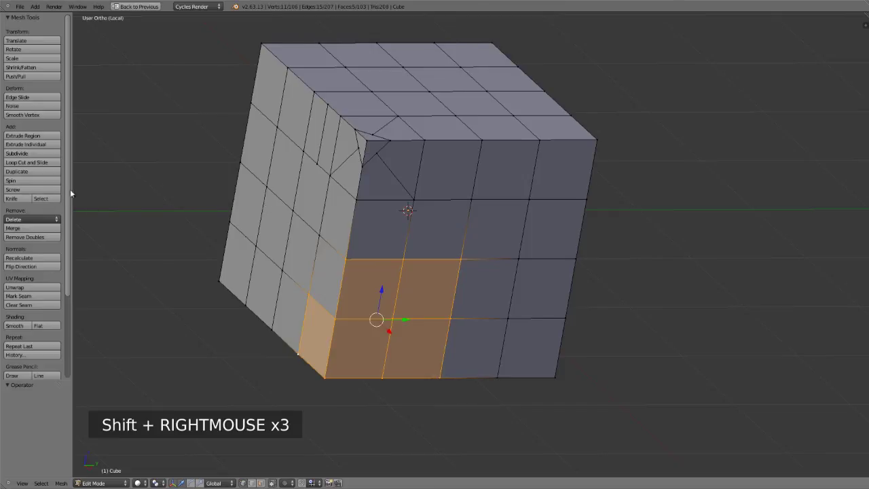
# Make a diagonal knife cut limited to the selected faces from the front side past the right side's bottom edge, and undo it
pyautogui.hotkey('shift', 'k')
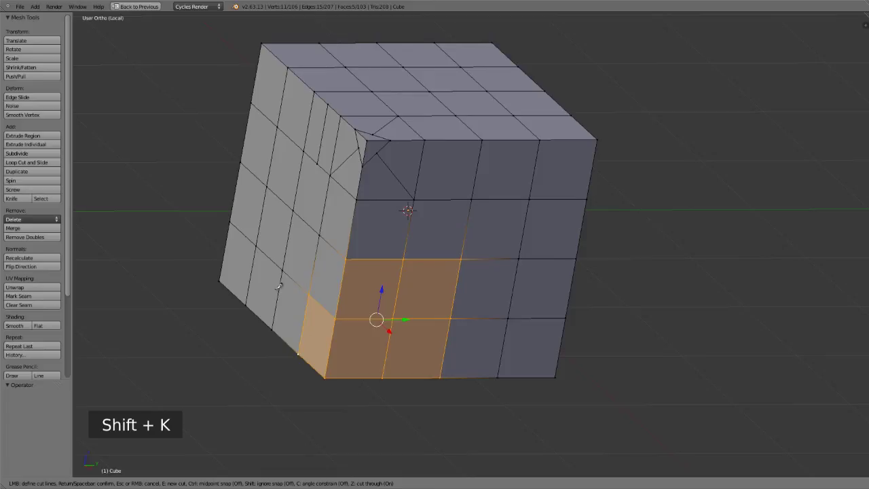
pyautogui.click(253, 284)
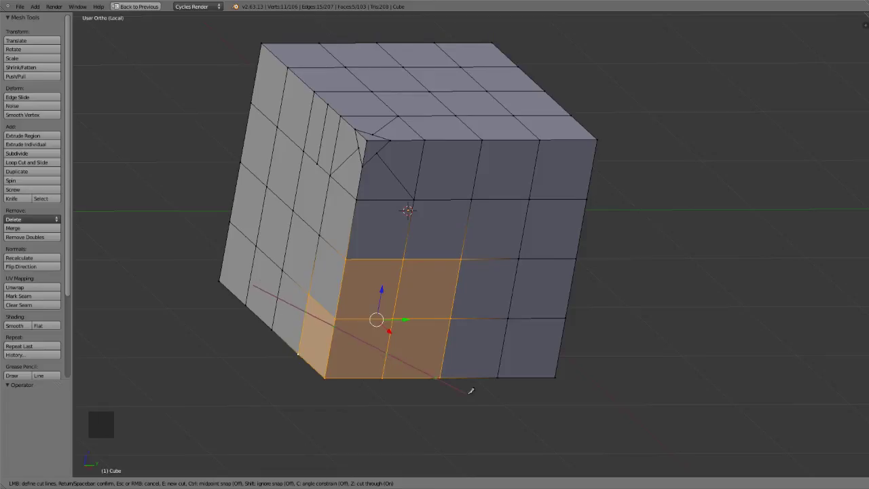
pyautogui.press('Return')
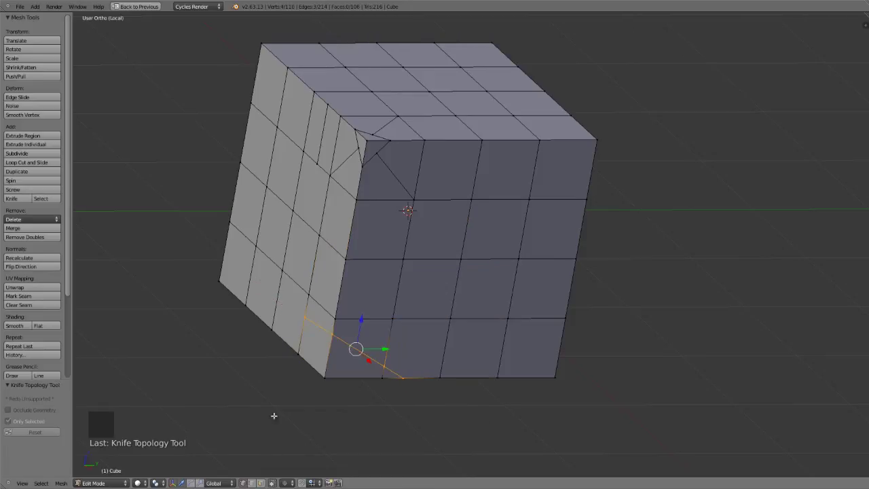
pyautogui.moveTo(290, 391); pyautogui.dragTo(392, 362, button='middle')
pyautogui.hotkey('ctrl', 'z')
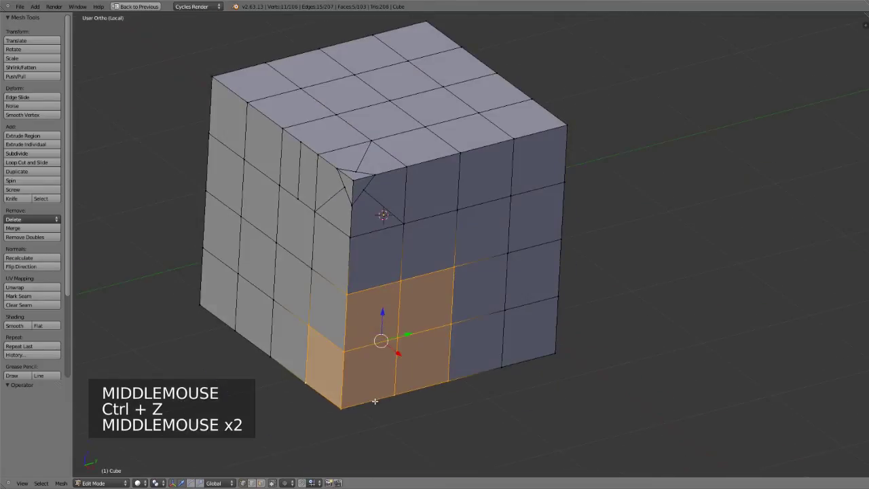
# Undo the face selection and all earlier knife cuts on the subdivided cube
pyautogui.hotkey('ctrl', 'z')
pyautogui.hotkey('ctrl', 'z')
pyautogui.hotkey('ctrl', 'z')
pyautogui.hotkey('ctrl', 'z')
pyautogui.hotkey('ctrl', 'z')
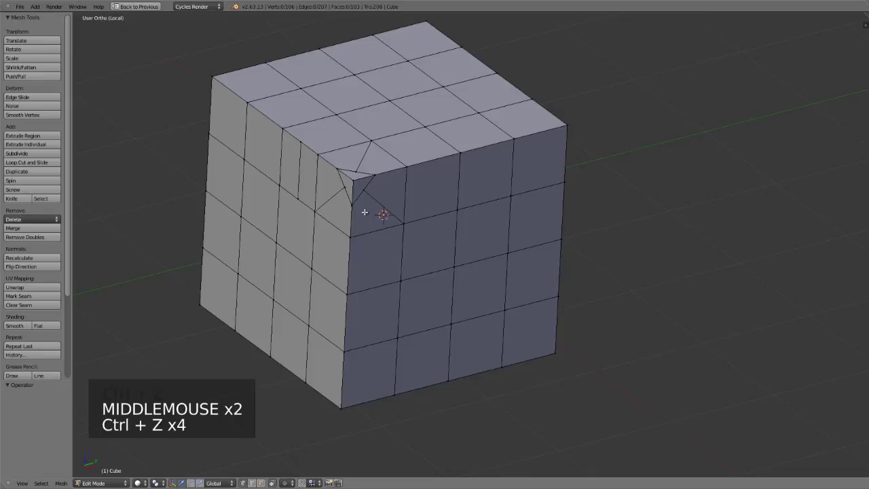
pyautogui.hotkey('ctrl', 'z')
pyautogui.hotkey('ctrl', 'z')
pyautogui.hotkey('ctrl', 'z')
# Knife-cut a closed seven-sided outline inside the right side's top front face, connected to two diagonally opposite face corners, and deselect all
pyautogui.scroll(2, 428, 268)
pyautogui.keyDown('shift'); pyautogui.moveTo(428, 268); pyautogui.dragTo(458, 305, button='middle'); pyautogui.keyUp('shift')
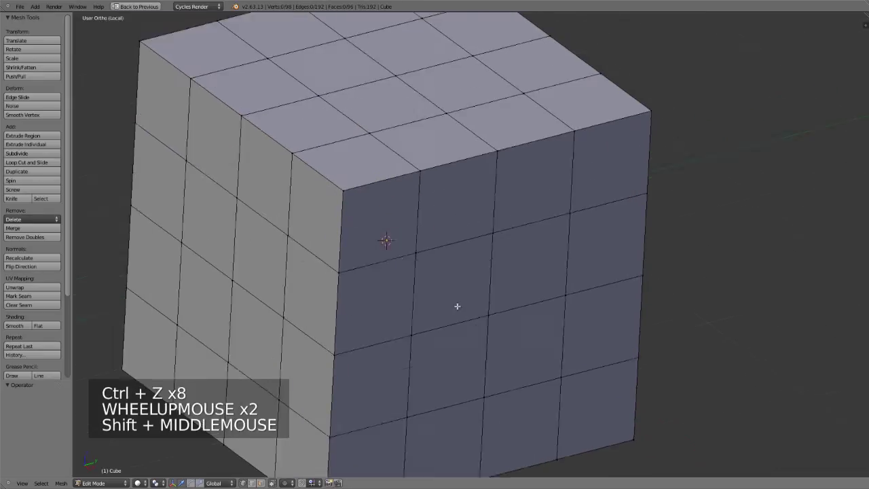
pyautogui.scroll(1, 429, 274)
pyautogui.keyDown('shift'); pyautogui.moveTo(428, 274); pyautogui.dragTo(471, 330, button='middle'); pyautogui.keyUp('shift')
pyautogui.scroll(2, 429, 299)
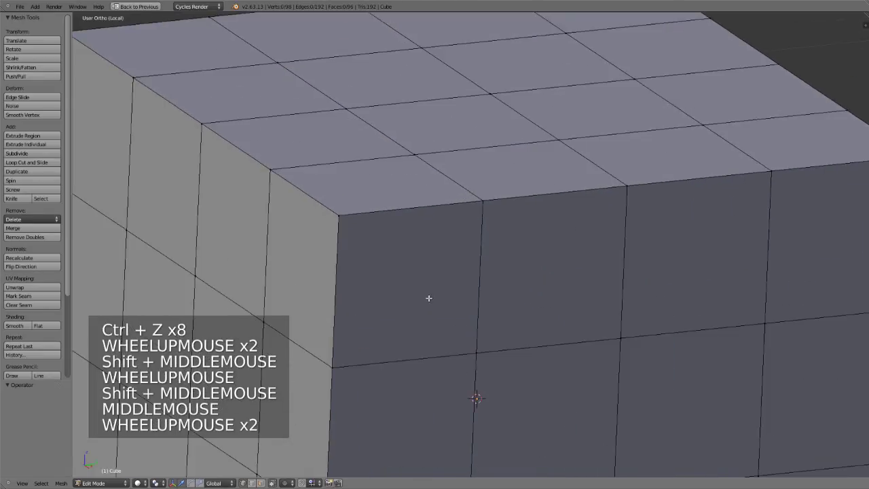
pyautogui.press('k')
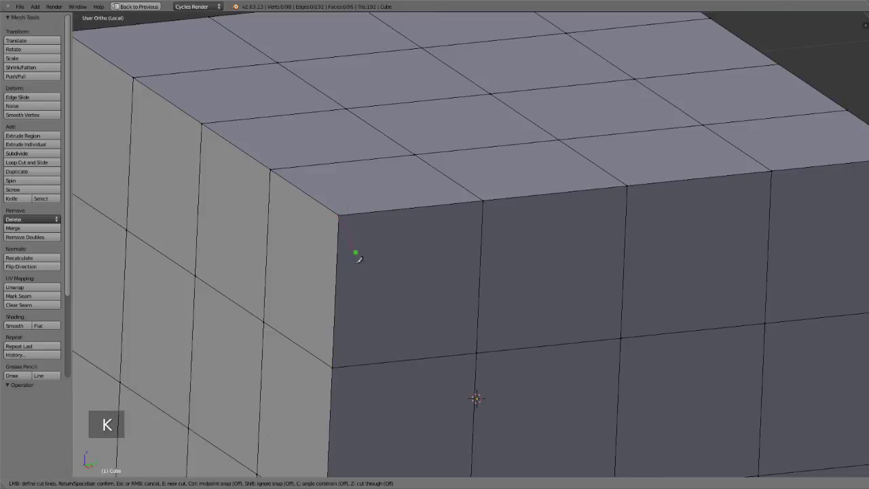
pyautogui.click(378, 337)
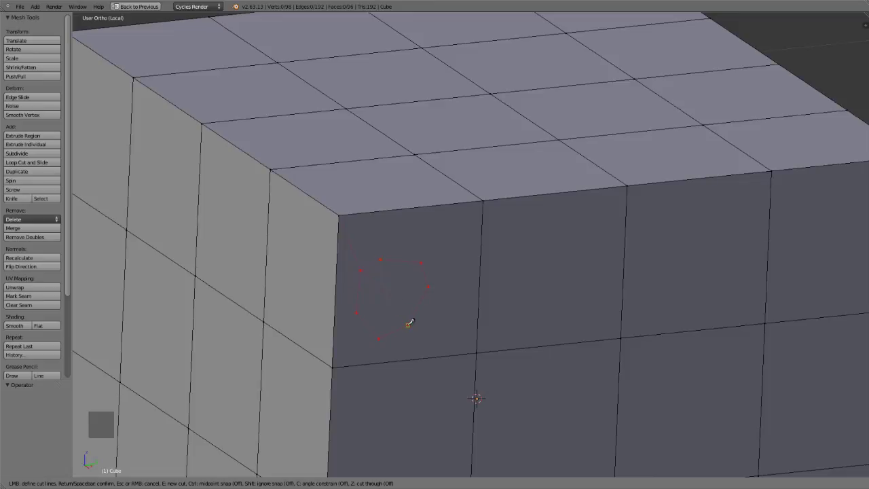
pyautogui.click(479, 351)
pyautogui.press('Return')
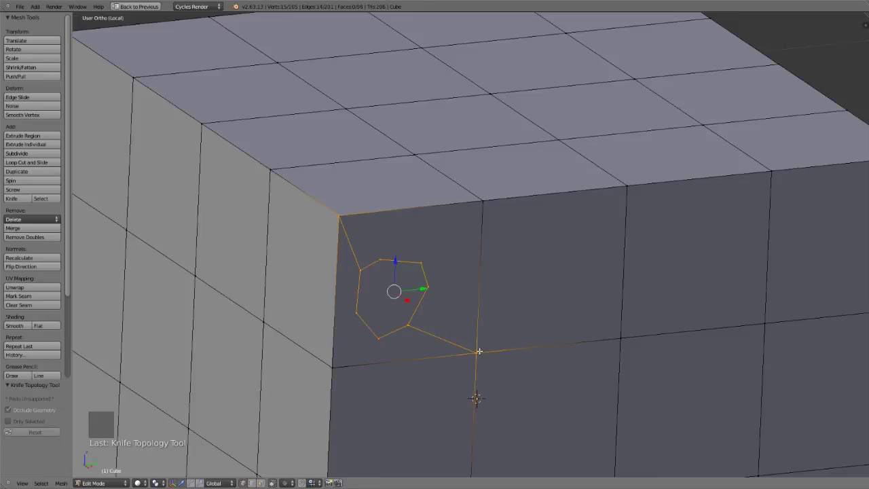
pyautogui.moveTo(494, 329); pyautogui.dragTo(380, 278, button='middle')
pyautogui.press('a')
# Select the seven-sided face and extrude it inward into the cube, and deselect all
pyautogui.press('b')
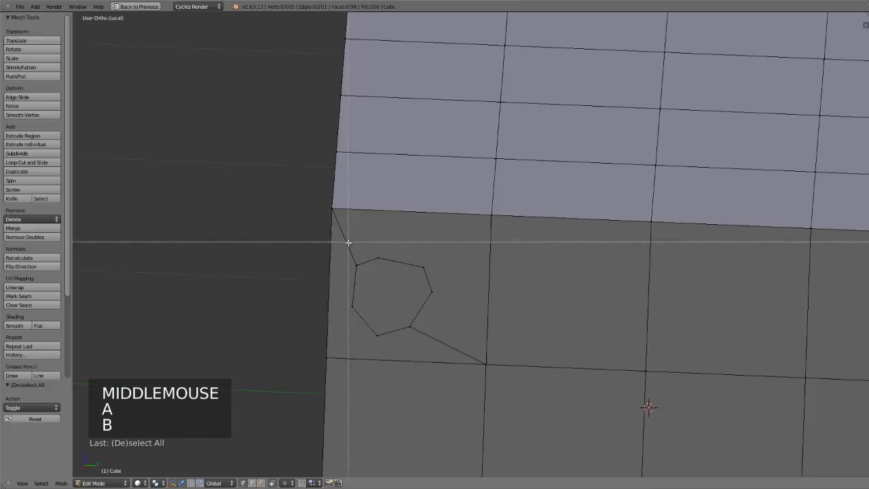
pyautogui.moveTo(348, 243); pyautogui.dragTo(454, 345)
pyautogui.moveTo(463, 338); pyautogui.dragTo(568, 330, button='middle')
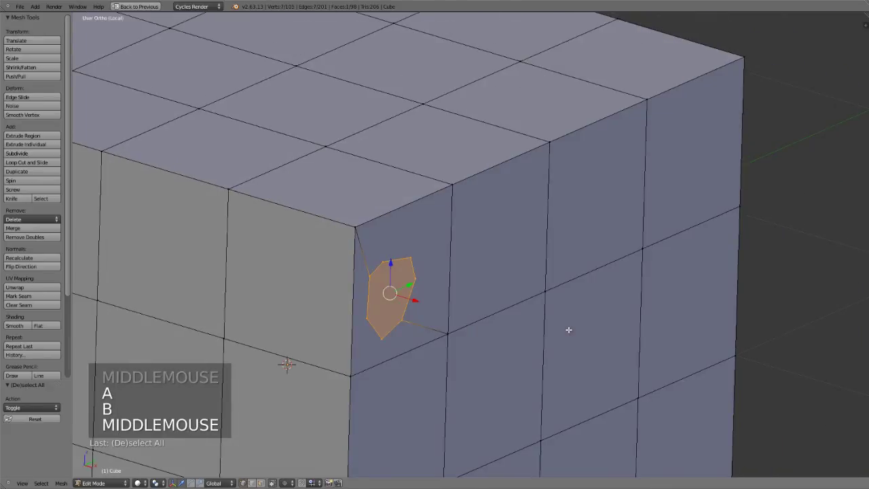
pyautogui.press('e')
pyautogui.press('e')
pyautogui.click(499, 294)
pyautogui.moveTo(499, 293); pyautogui.dragTo(435, 264, button='middle')
pyautogui.press('a')
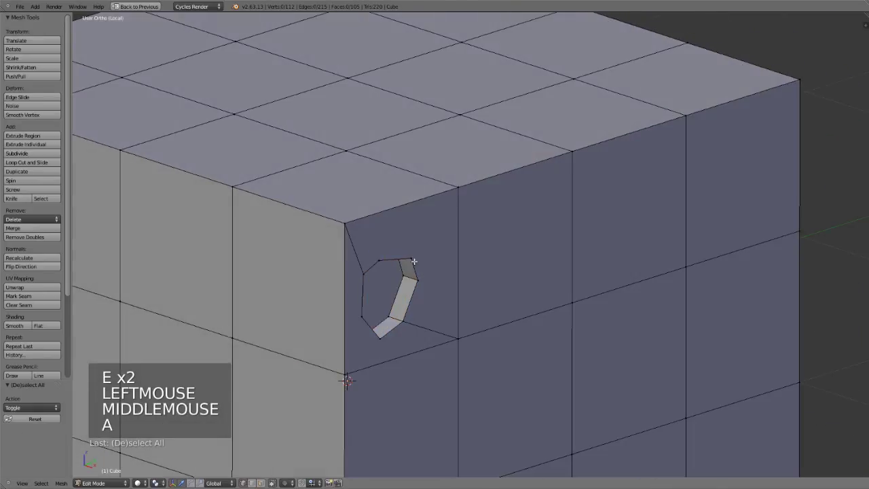
# Knife-cut from the recess's upper rear vertex to the nearest grid vertex on the cube's top edge, and deselect all
pyautogui.rightClick(418, 254)
pyautogui.press('k')
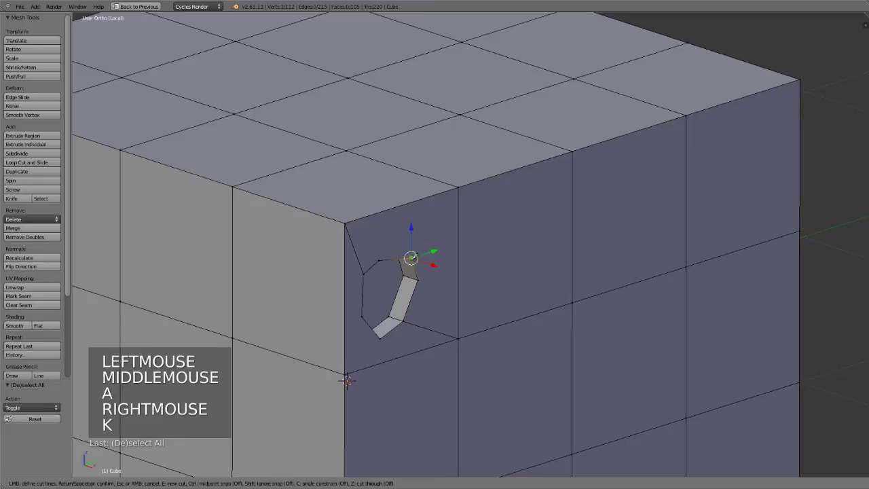
pyautogui.click(458, 184)
pyautogui.press('Return')
pyautogui.moveTo(493, 254); pyautogui.dragTo(459, 266, button='middle')
pyautogui.press('a')
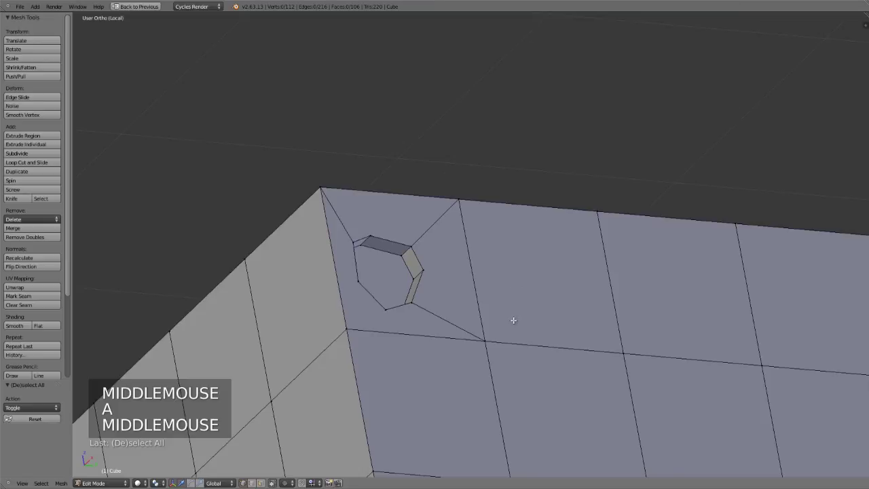